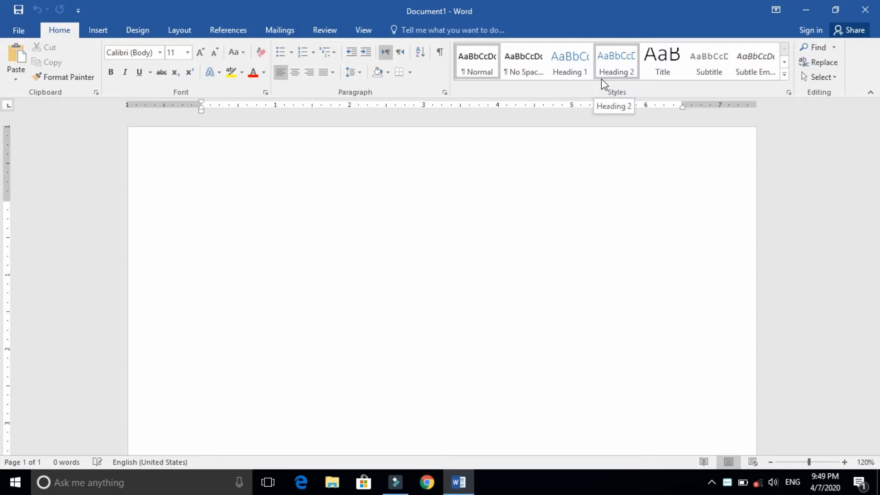
Step: Fill the blank document with sample paragraphs using the =rand() function
left_click(409, 216)
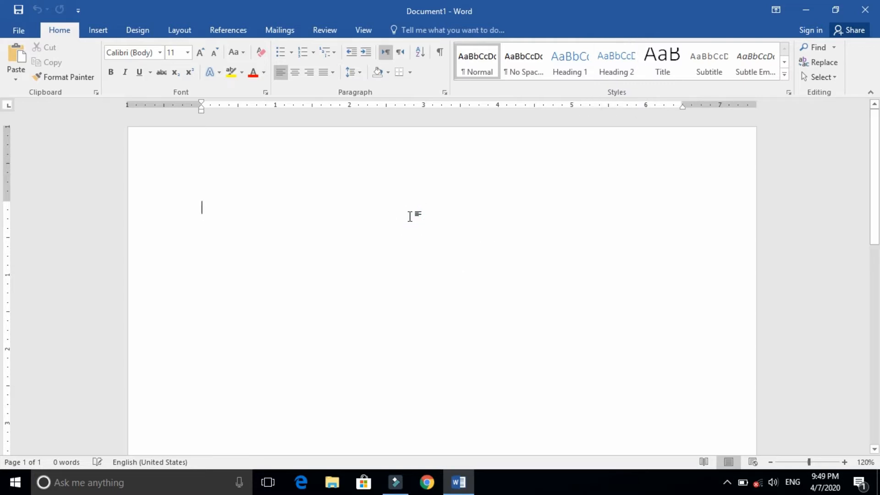
type("=")
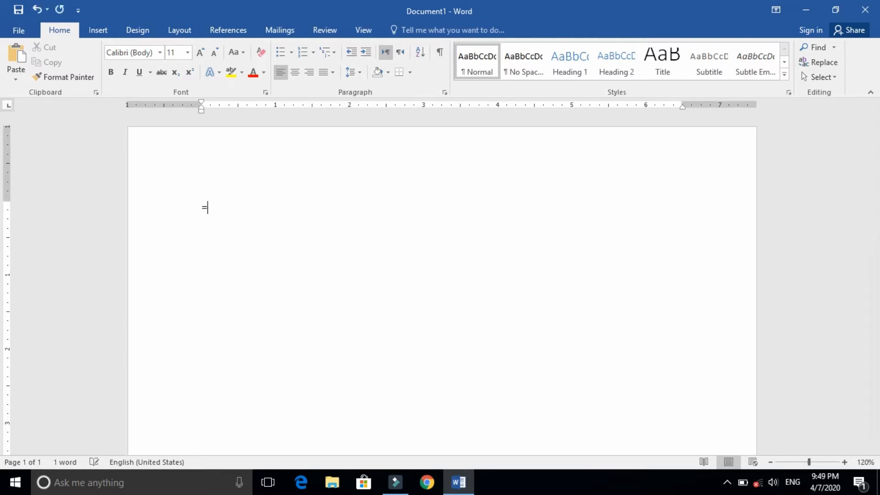
type("rand*")
key("BackSpace")
type("()")
key("Return")
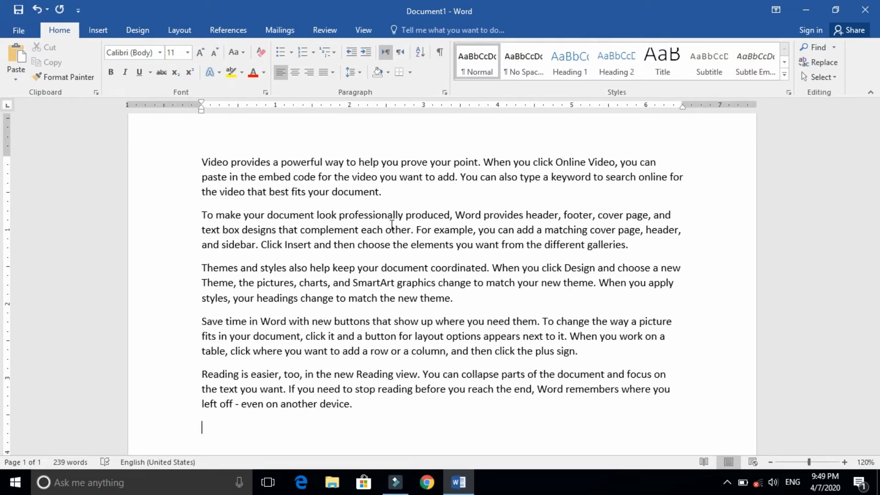
Step: Apply the Intense Quote style to the first paragraph, beginning "Video provides"
triple_click(364, 174)
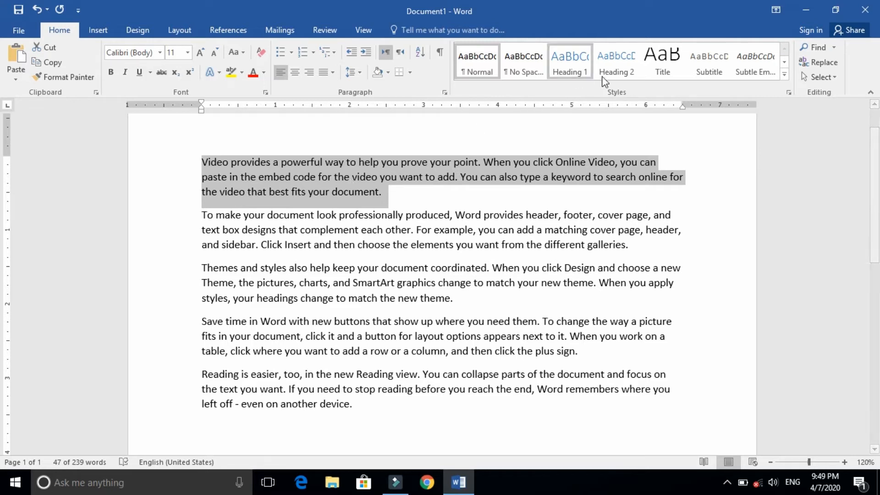
left_click(784, 77)
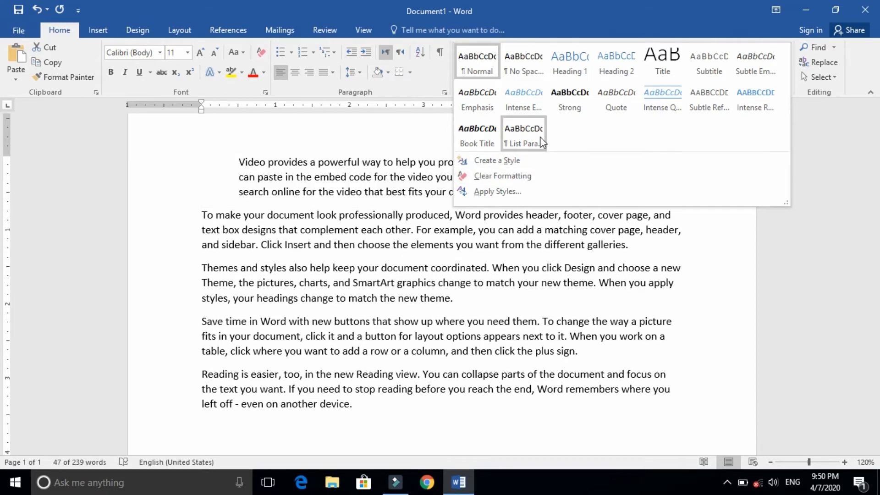
left_click(650, 94)
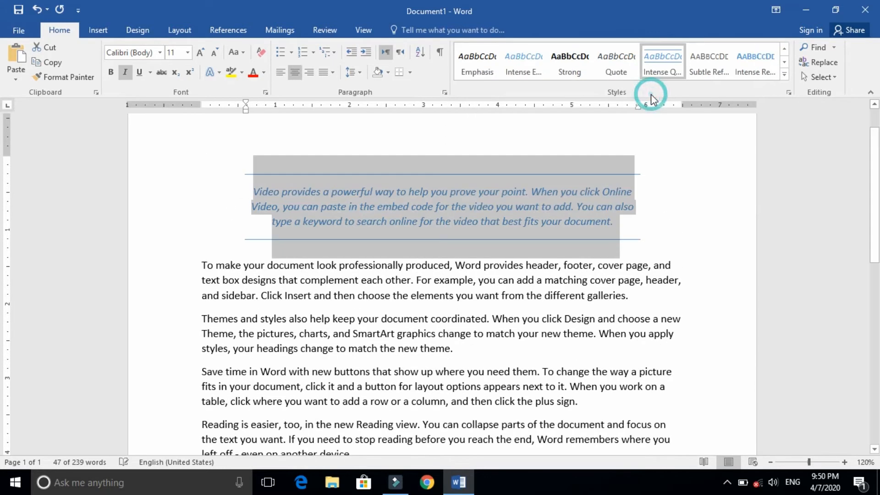
left_click(597, 371)
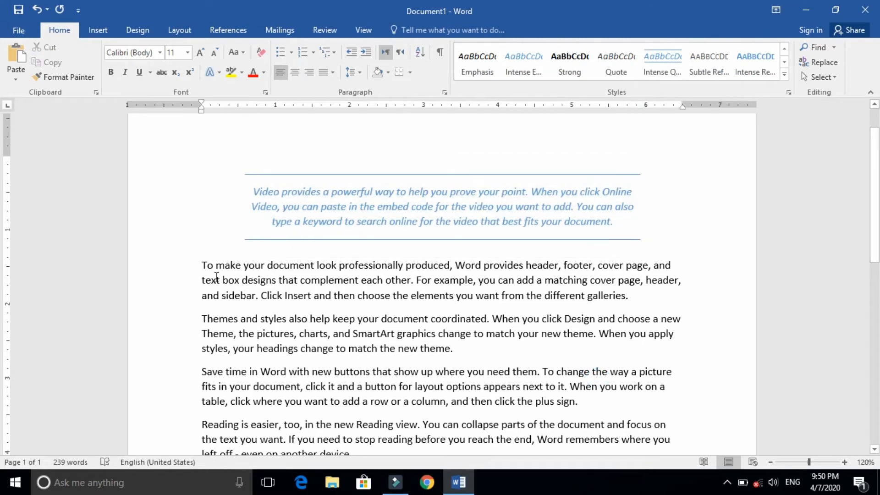
Step: Set off the second paragraph with one blank line above it and two blank lines below it
left_click(203, 266)
key("Return")
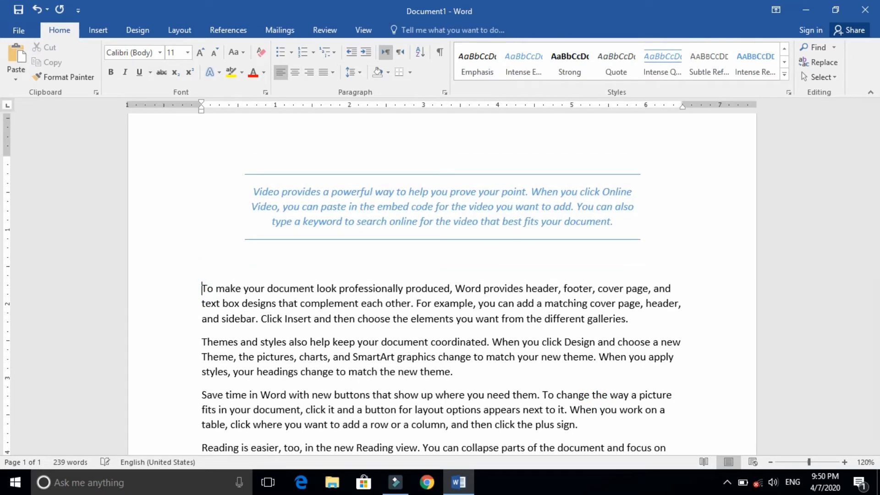
left_click(636, 317)
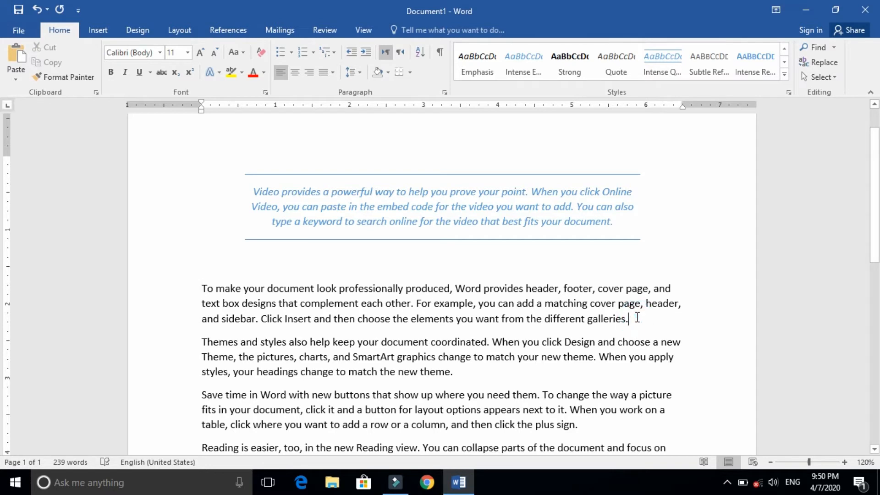
key("Return")
key("Return")
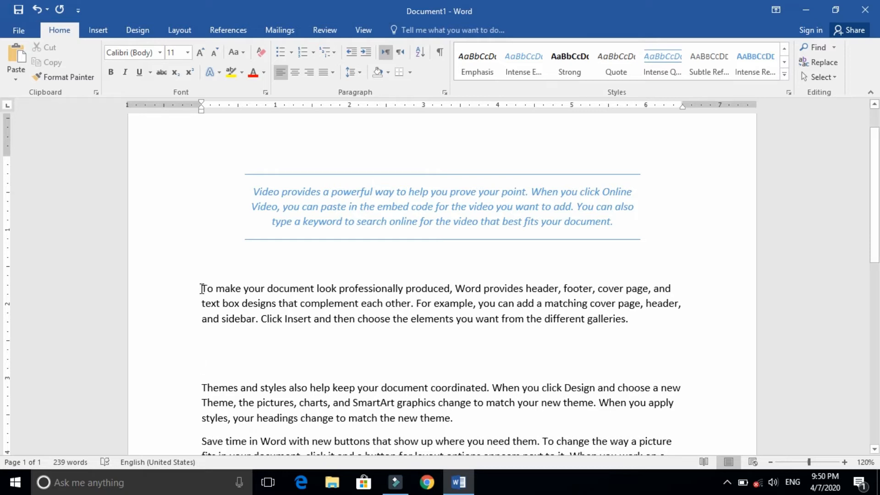
Step: Format the second paragraph, beginning "To make your document", in Times New Roman at size 14
left_click_drag(201, 288, 638, 332)
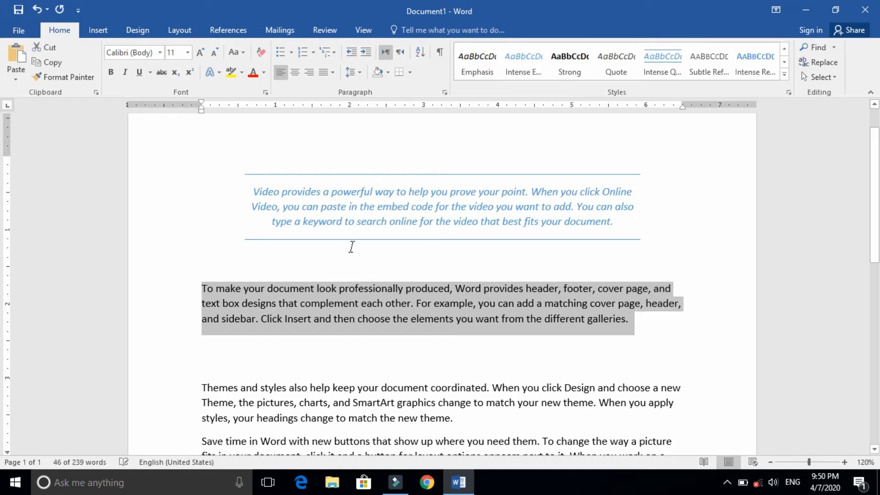
left_click(160, 53)
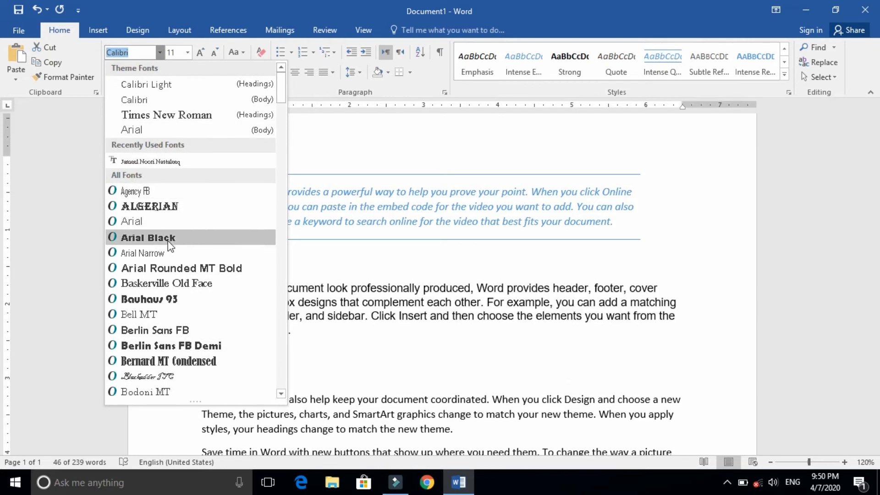
left_click(180, 115)
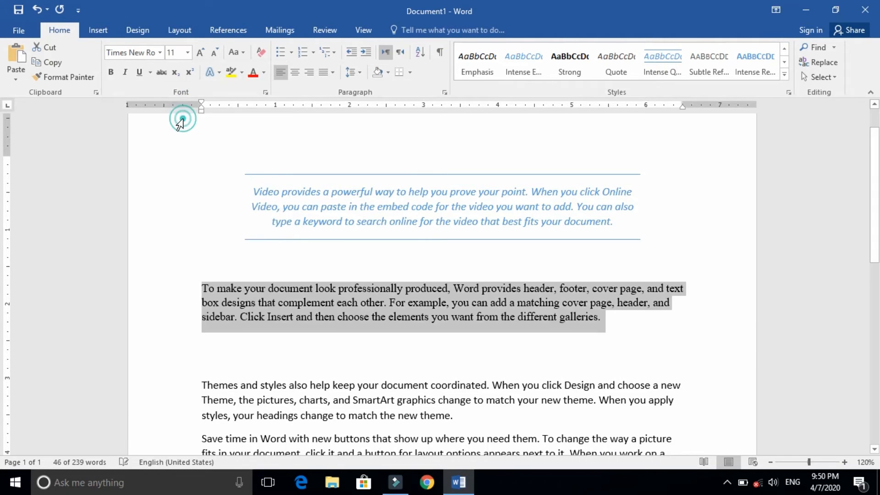
left_click(200, 52)
left_click(200, 52)
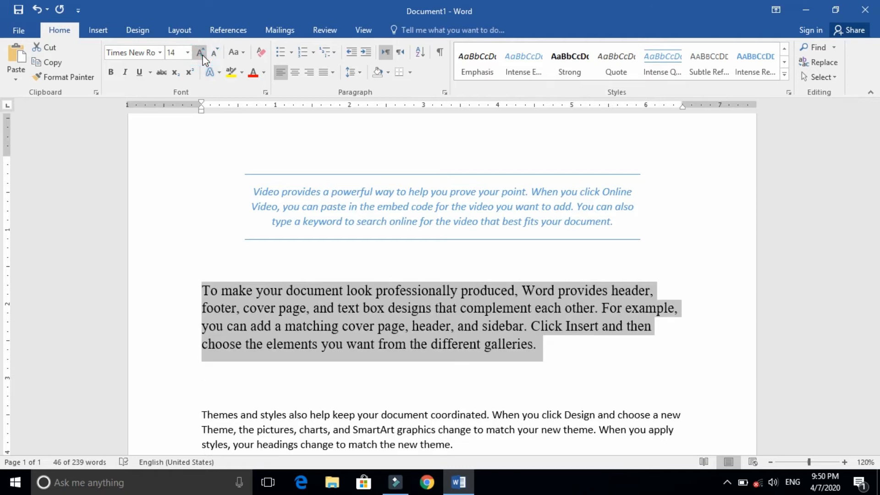
Step: Justify the second paragraph and make its text bold, italic and underlined
left_click(332, 72)
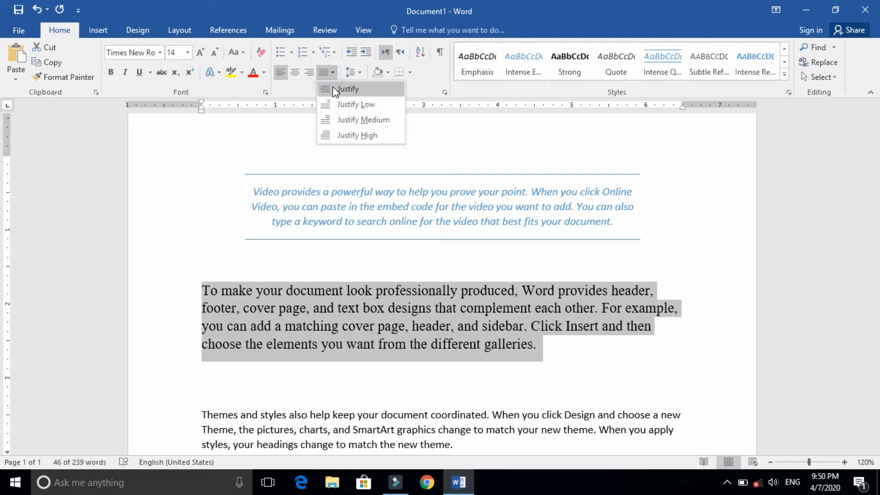
left_click(334, 89)
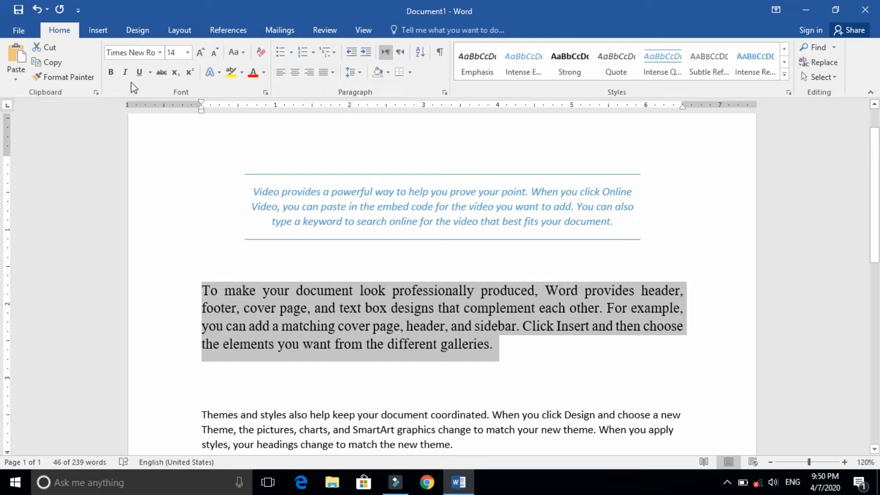
left_click(112, 77)
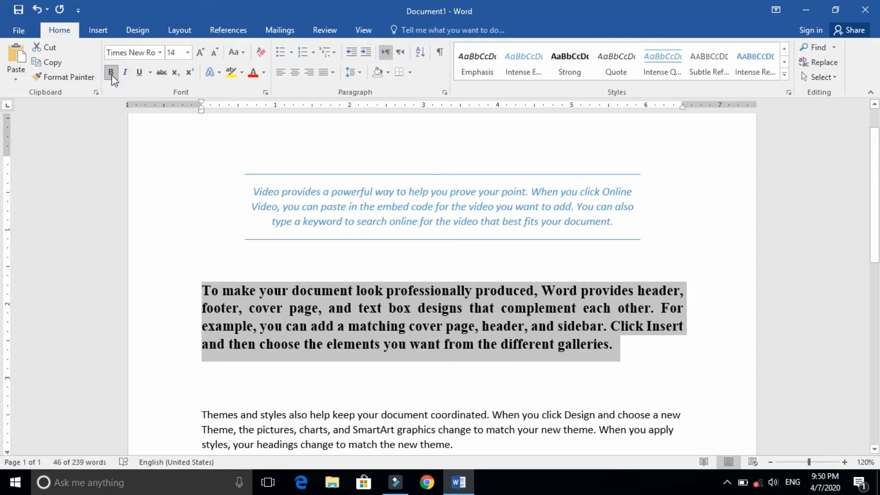
left_click(126, 74)
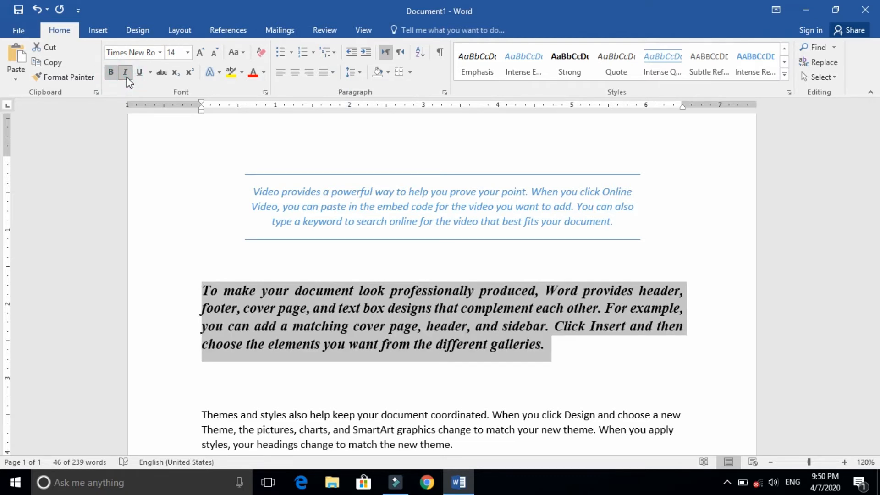
left_click(139, 73)
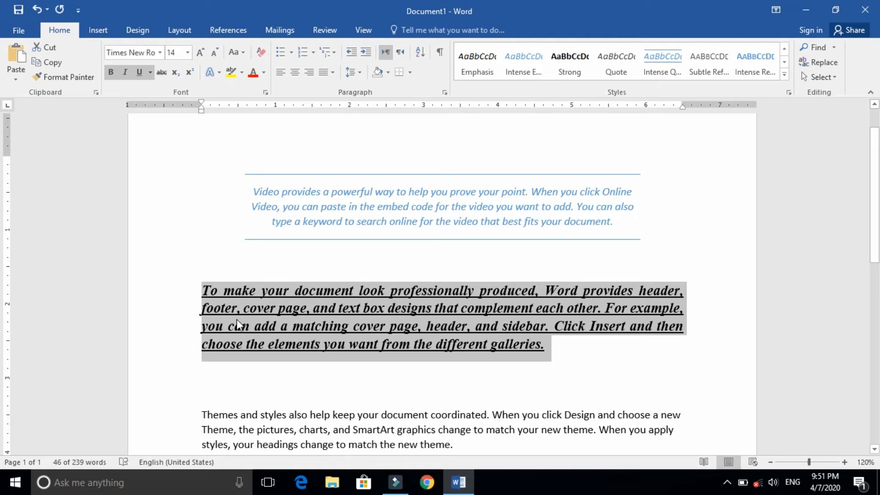
Step: Create a new style named ABC 1 from the second paragraph's formatting and check it in the style gallery
left_click(785, 78)
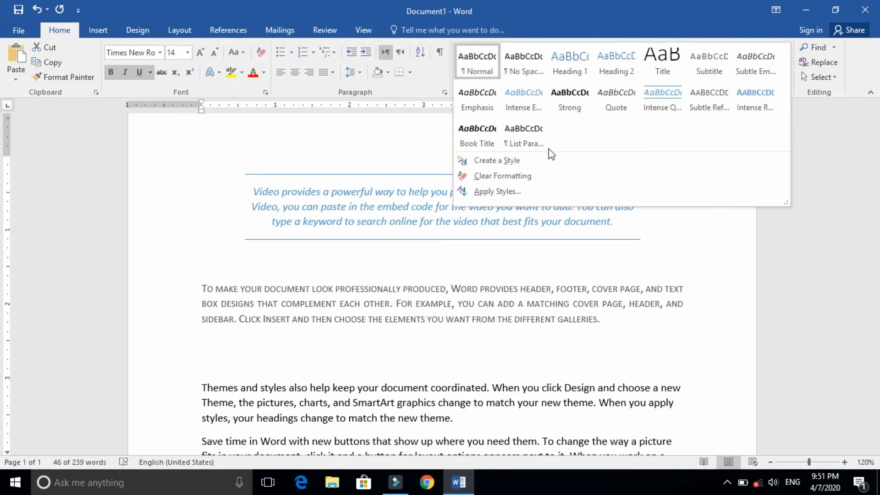
left_click(511, 161)
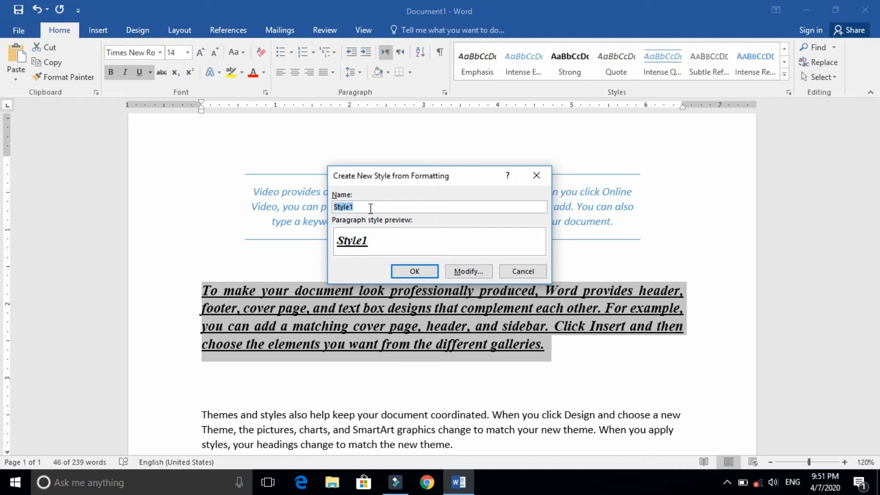
type("ABC 1")
left_click(421, 274)
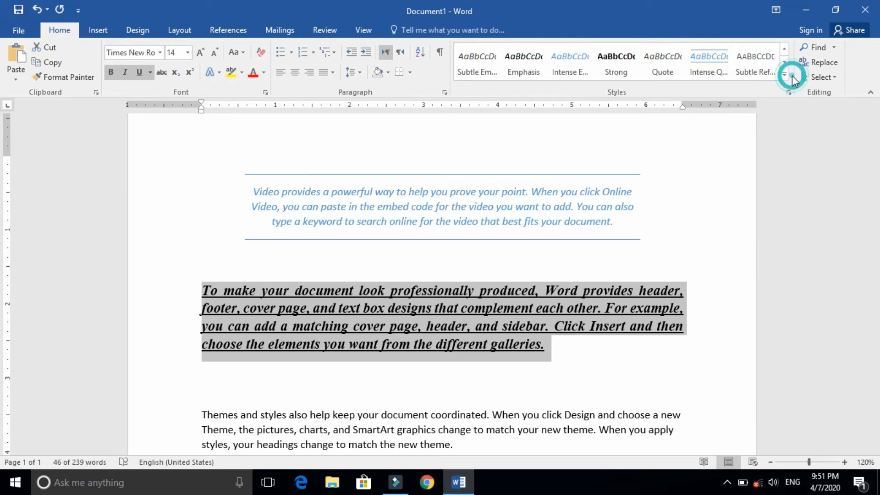
left_click(785, 75)
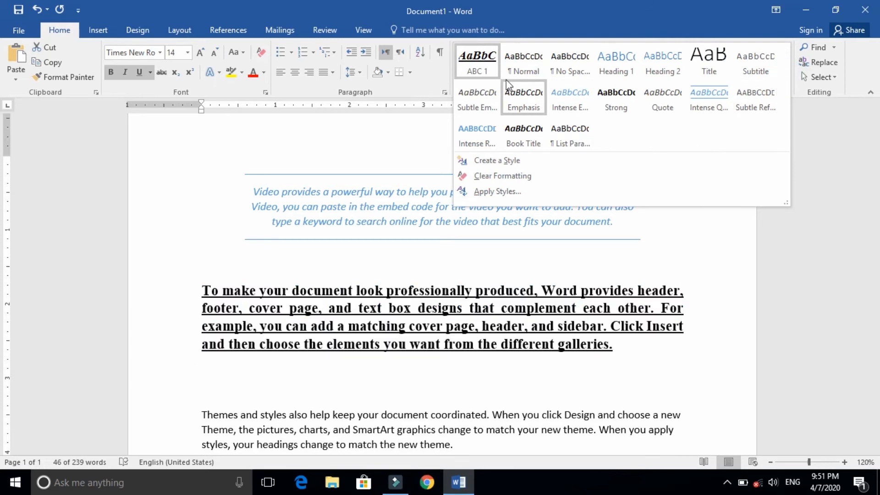
left_click(457, 426)
Step: Apply the ABC 1 style to the third paragraph, beginning "Themes and styles"
left_click_drag(249, 191, 591, 260)
left_click_drag(202, 415, 469, 379)
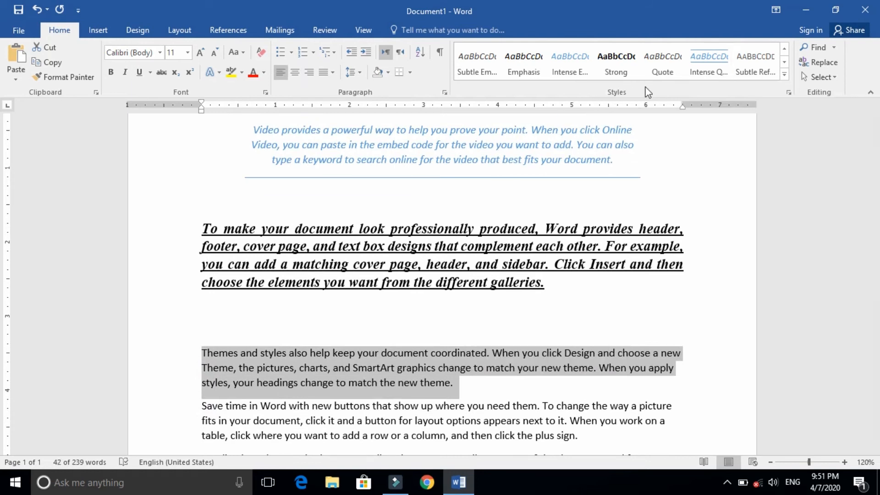
left_click(785, 75)
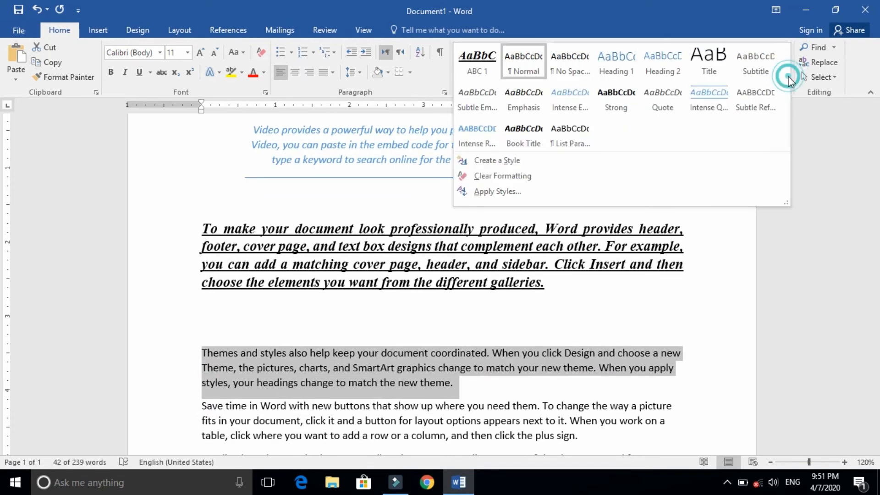
left_click(468, 61)
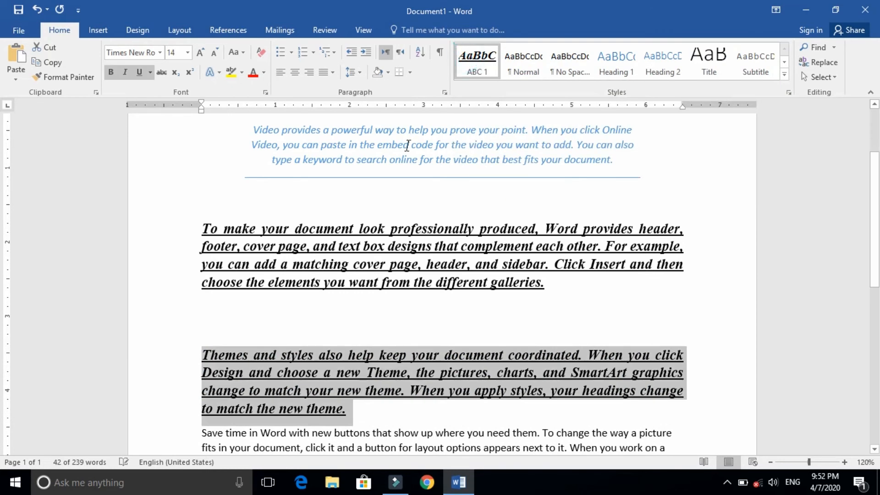
Step: Apply the ABC 1 style to the first paragraph, beginning "Video provides"
triple_click(408, 146)
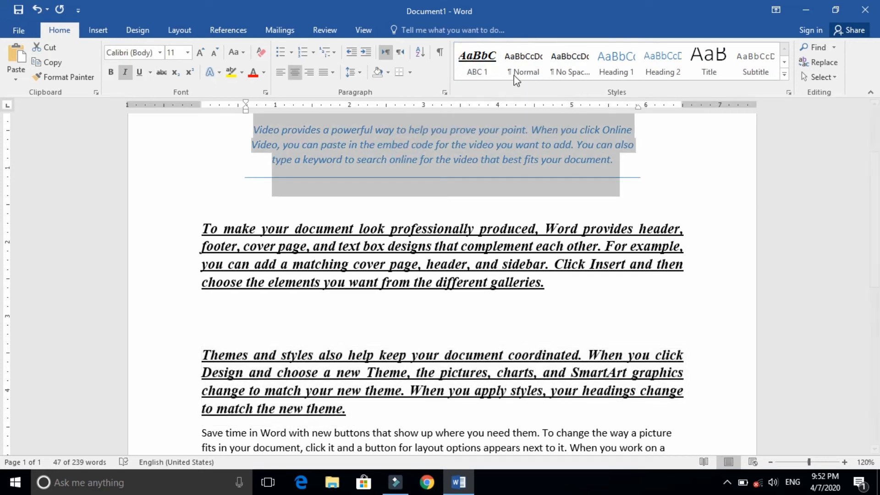
left_click(476, 61)
left_click(475, 60)
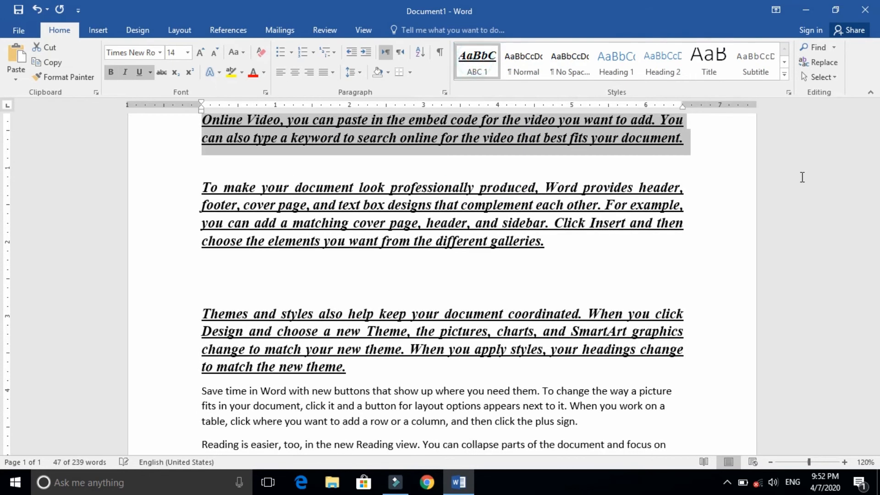
left_click_drag(879, 196, 878, 147)
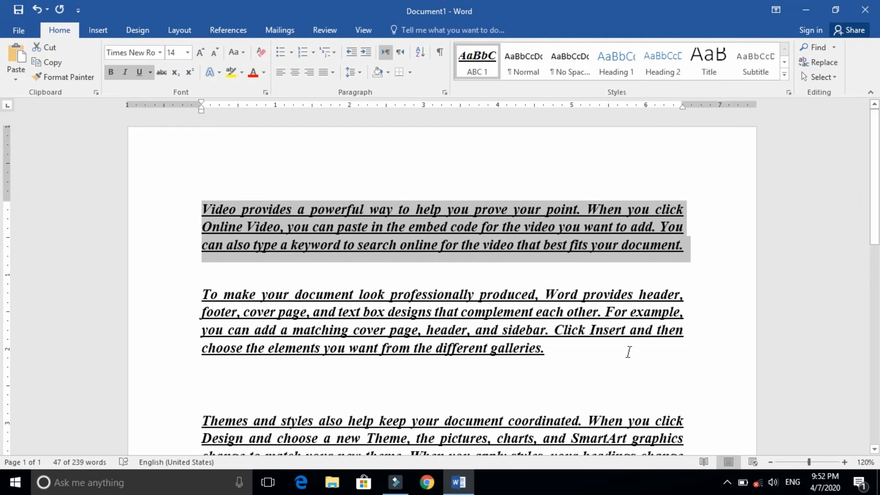
left_click(509, 332)
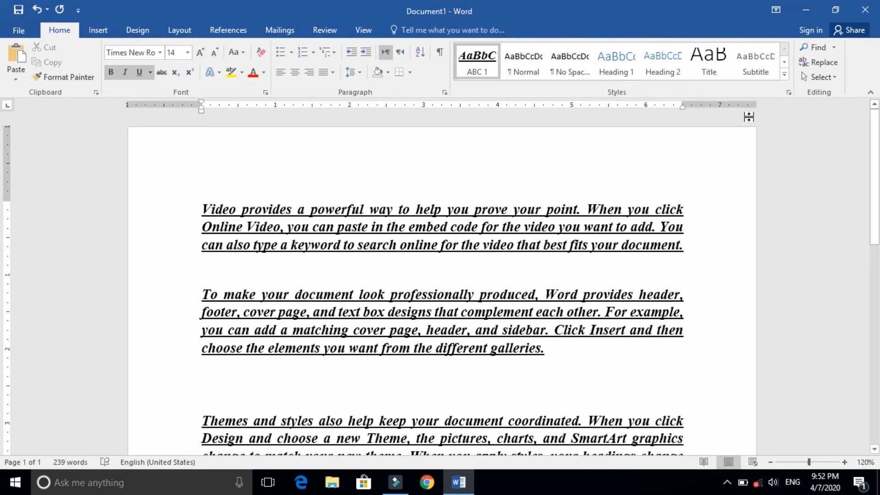
Step: Split "Save time in Word with new" onto its own line, with a blank line above it
scroll(370, 191, "down", 6)
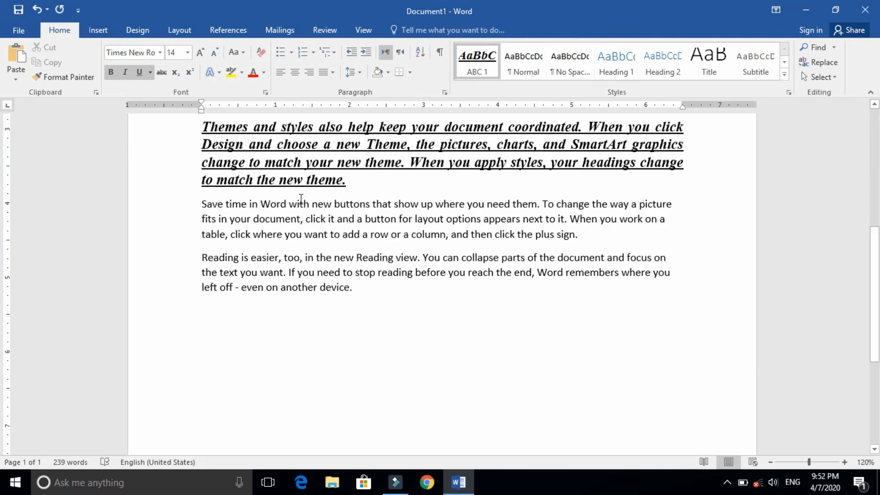
left_click(199, 204)
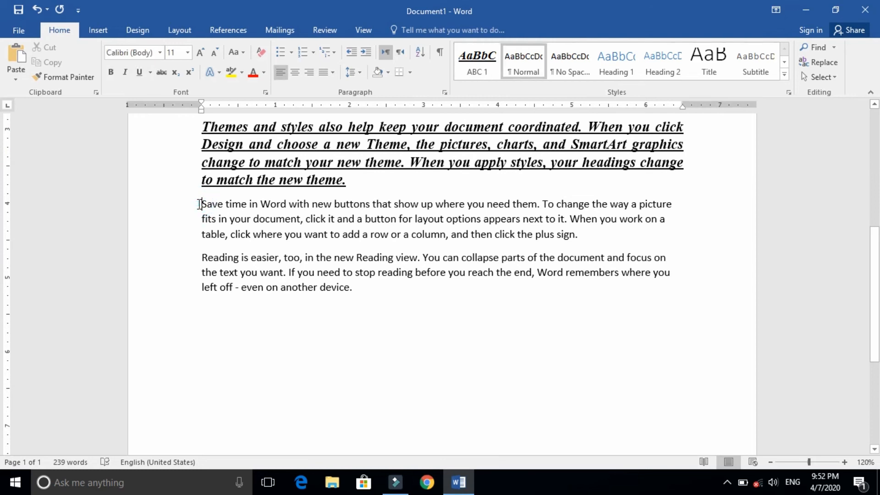
key("Return")
left_click(335, 227)
key("Return")
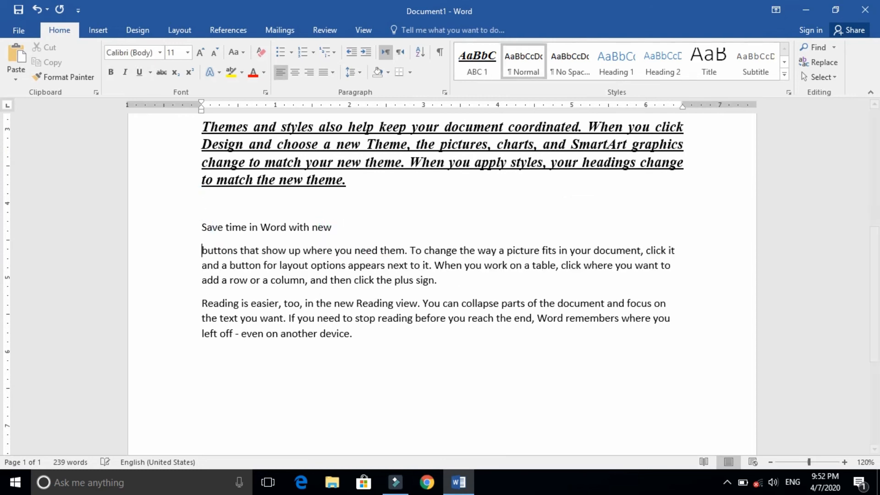
Step: Format the line "Save time in Word with new" as red, bold, italic text at size 14
triple_click(303, 228)
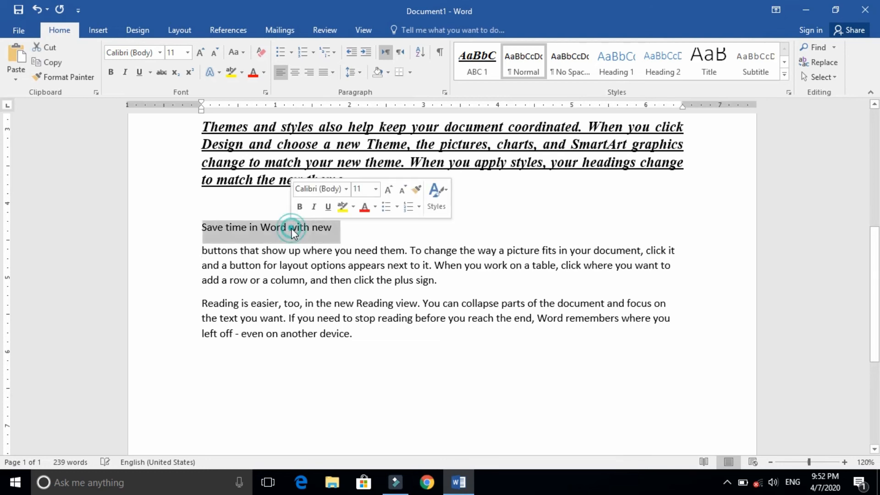
left_click(365, 209)
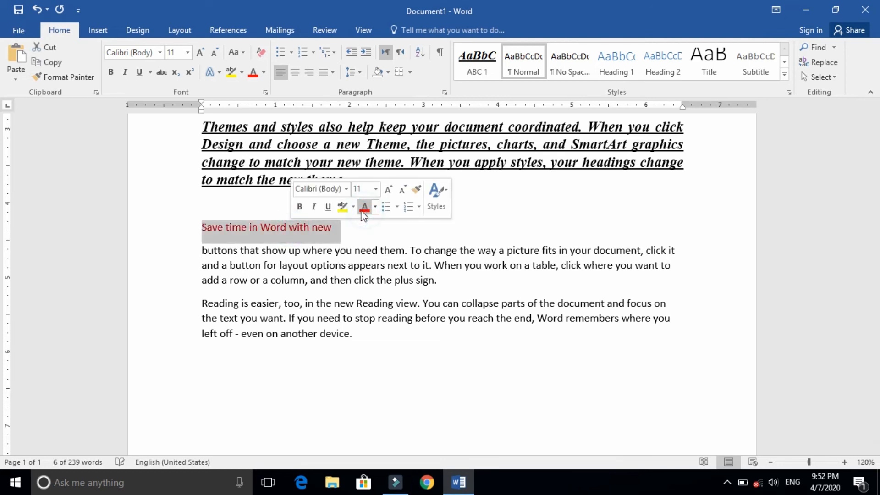
left_click(304, 208)
left_click(310, 206)
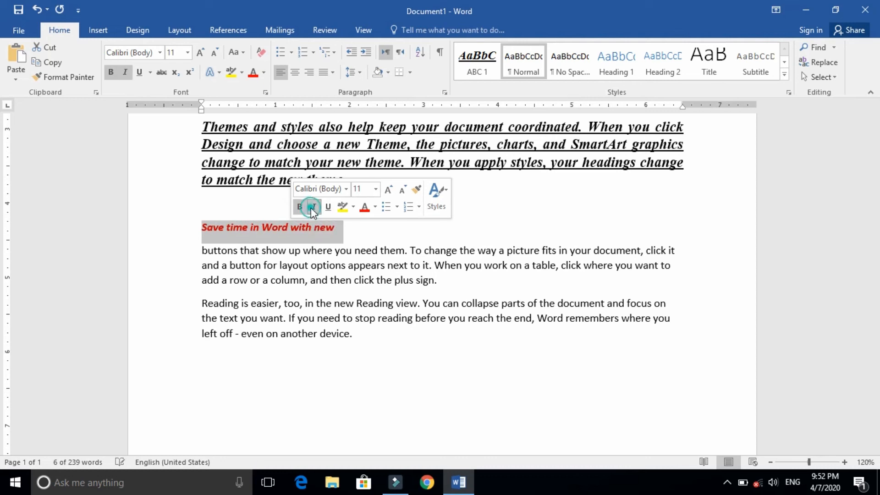
left_click(389, 189)
left_click(390, 191)
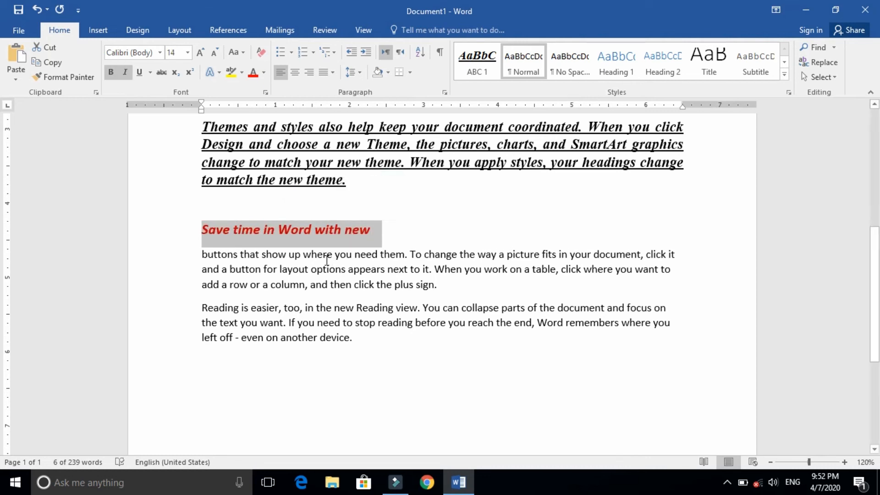
Step: Copy the red line's formatting with Format Painter onto the sentence "Reading is easier, too, in the new Reading view."
left_click(71, 81)
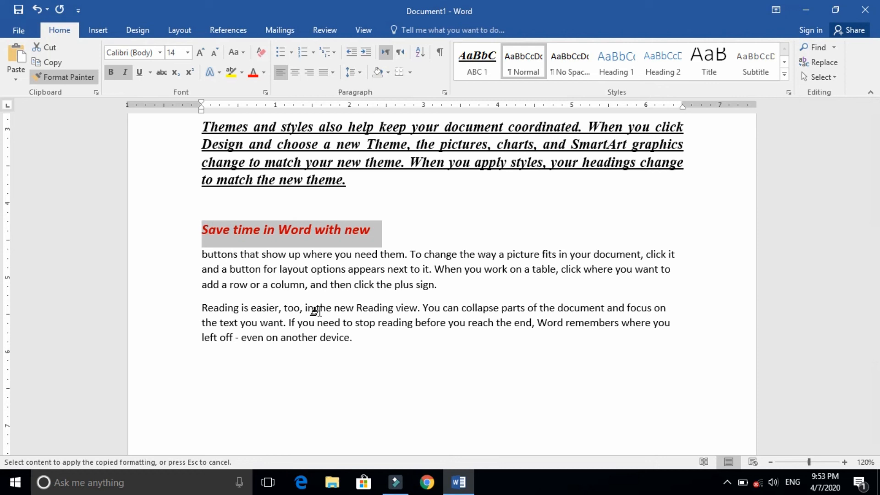
mouse_move(200, 307)
left_mouse_down()
mouse_move(311, 309)
mouse_move(378, 320)
mouse_move(421, 310)
left_mouse_up()
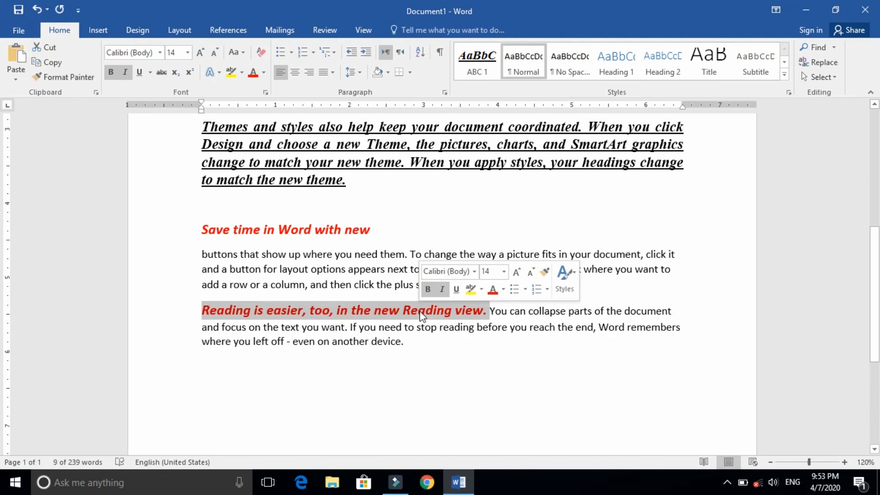
left_click(393, 355)
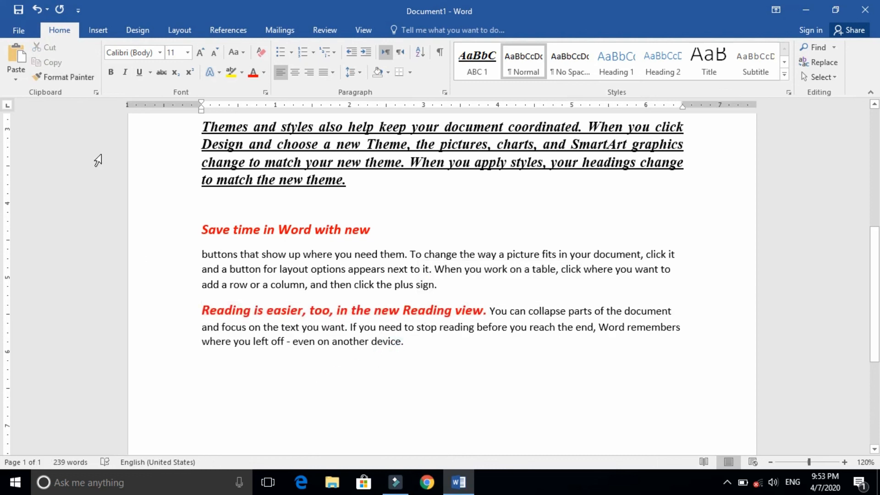